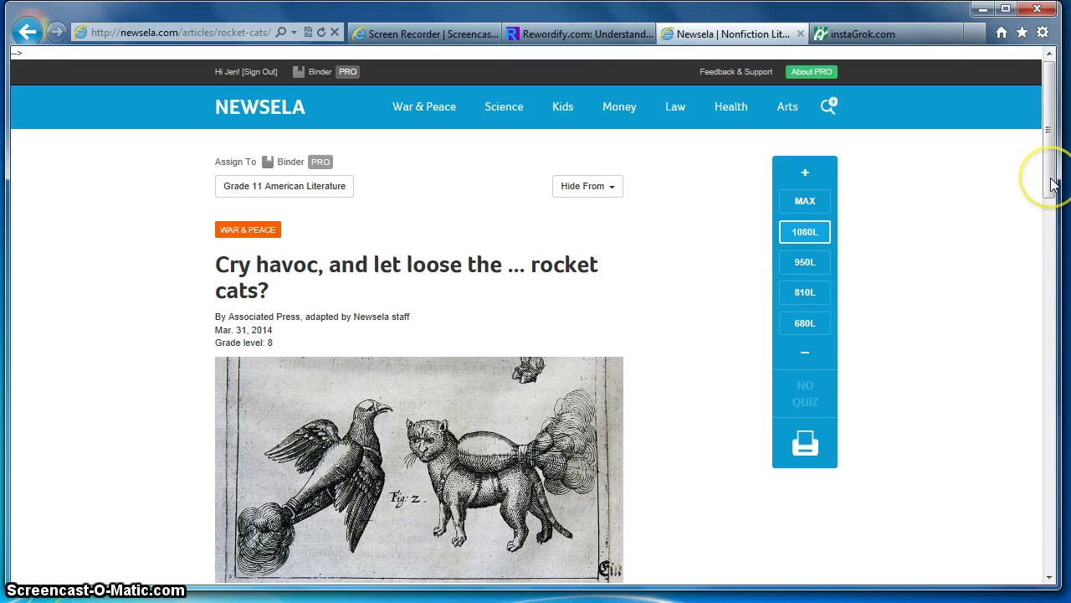
{"action": "left_click_drag", "start_coordinate": [1053, 184], "coordinate": [1049, 213]}
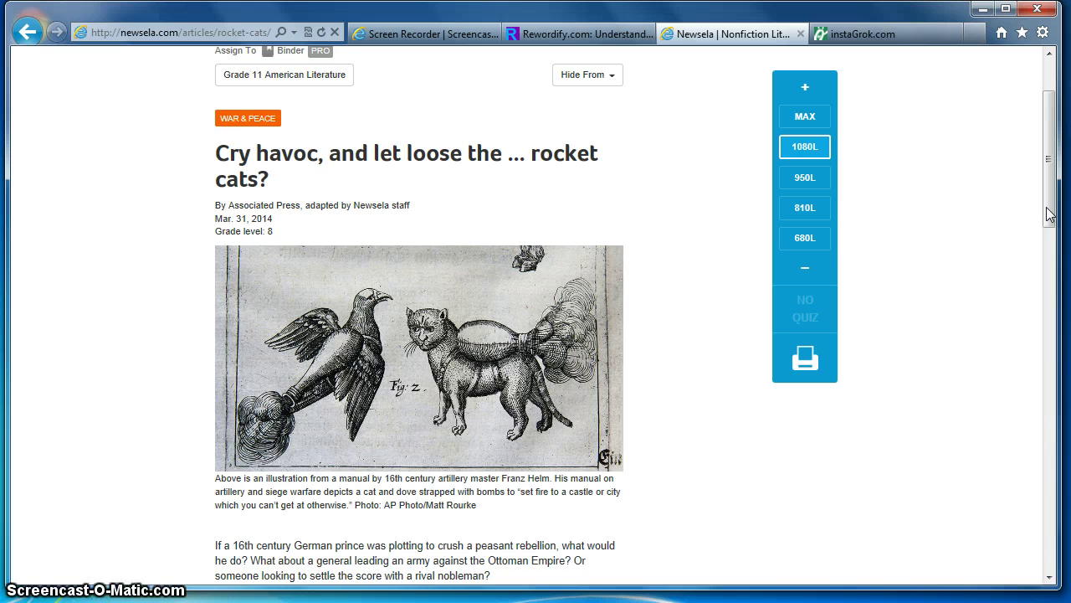
{"action": "scroll", "coordinate": [1048, 217], "scroll_direction": "down", "scroll_amount": 2}
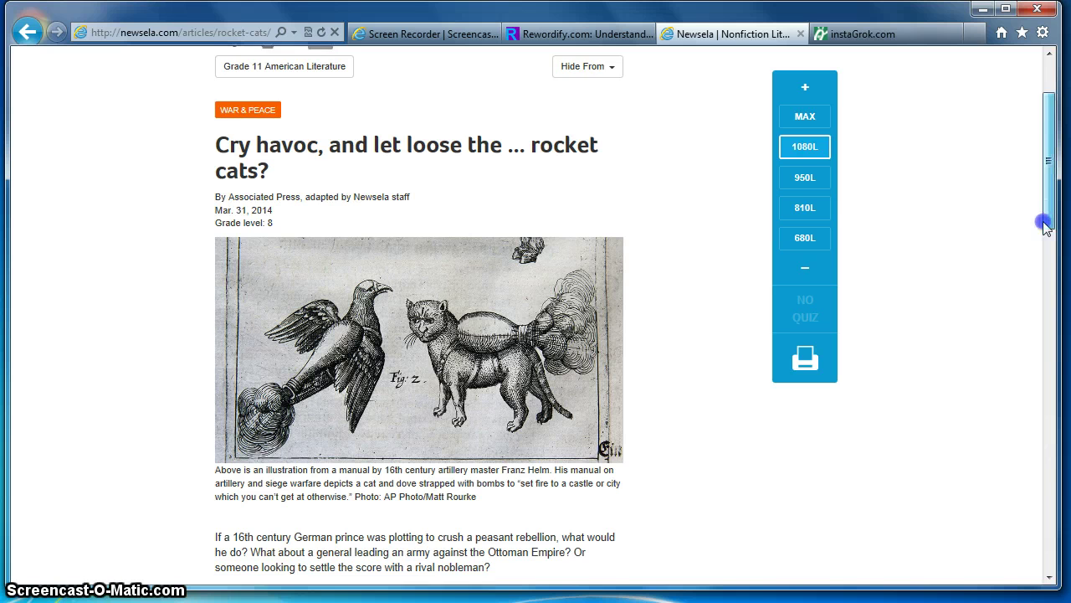
{"action": "scroll", "coordinate": [1052, 196], "scroll_direction": "up", "scroll_amount": 4}
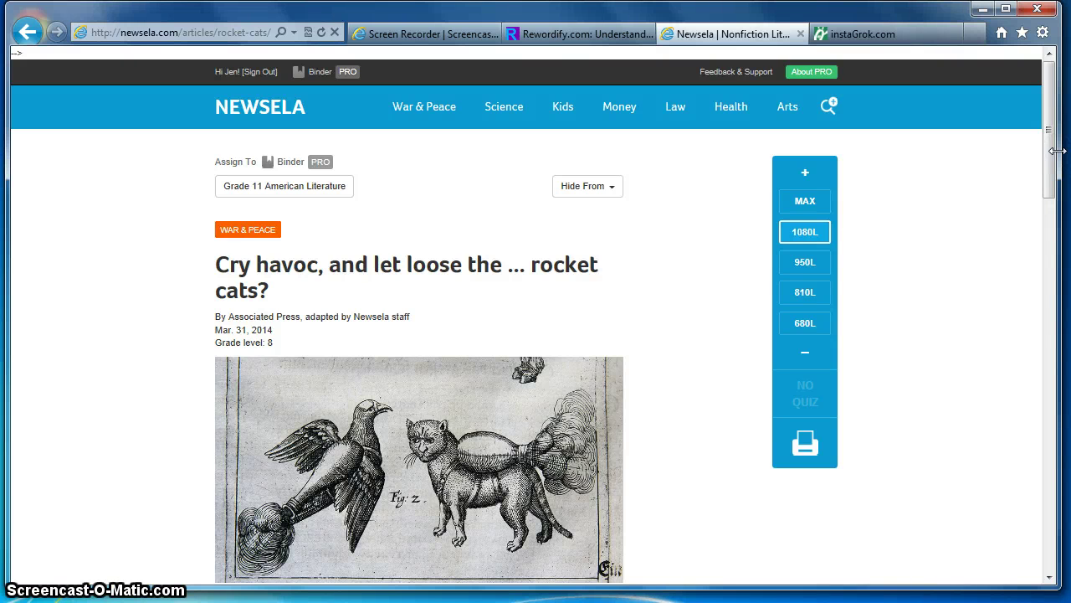
{"action": "left_click", "coordinate": [575, 35]}
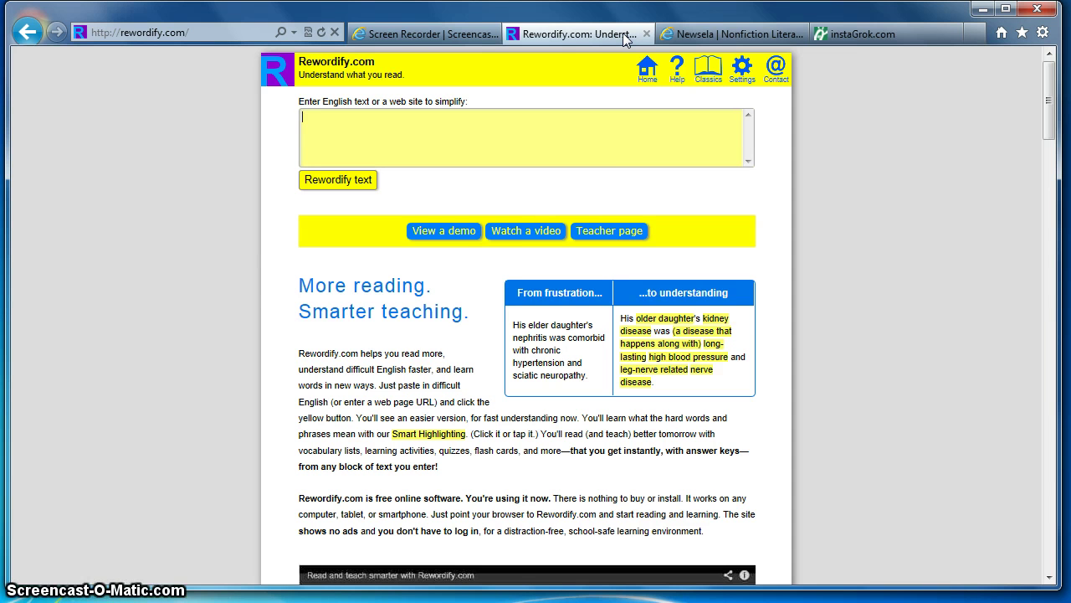
{"action": "left_click", "coordinate": [687, 34]}
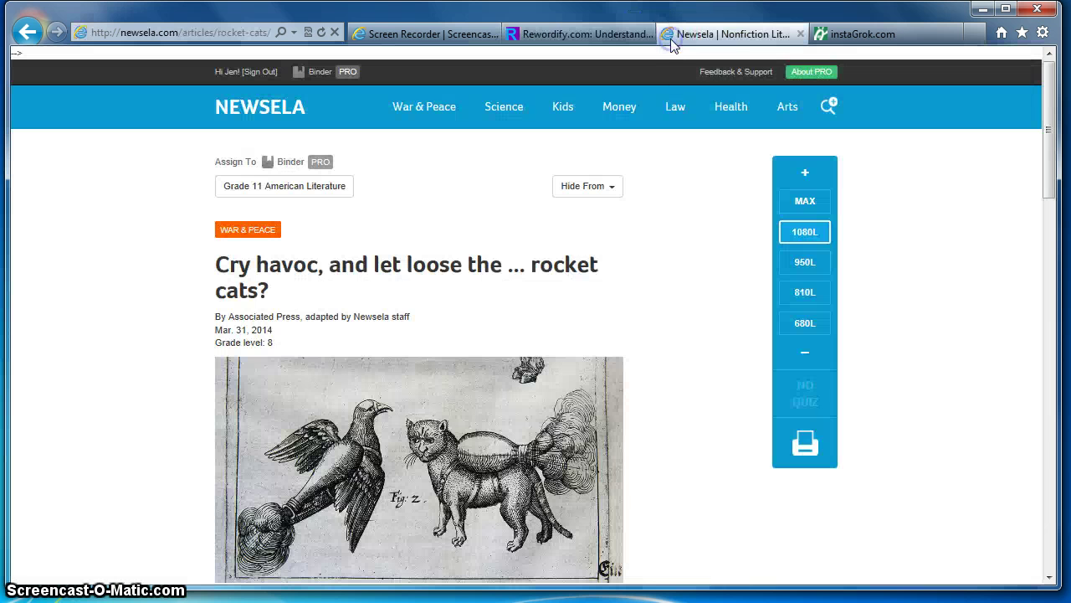
- Copy the opening paragraph of the Newsela rocket cats article, from "If a 16th century German prince" through "rival nobleman?"
{"action": "left_click_drag", "start_coordinate": [1047, 130], "coordinate": [1049, 237]}
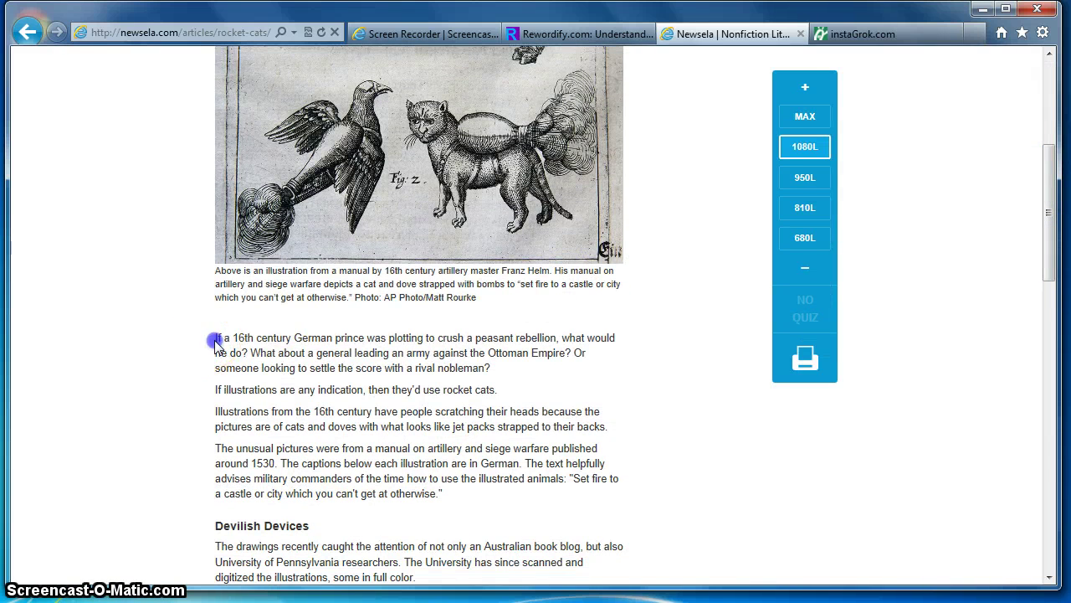
{"action": "left_click_drag", "start_coordinate": [214, 339], "coordinate": [500, 377]}
{"action": "key", "text": "ctrl+c"}
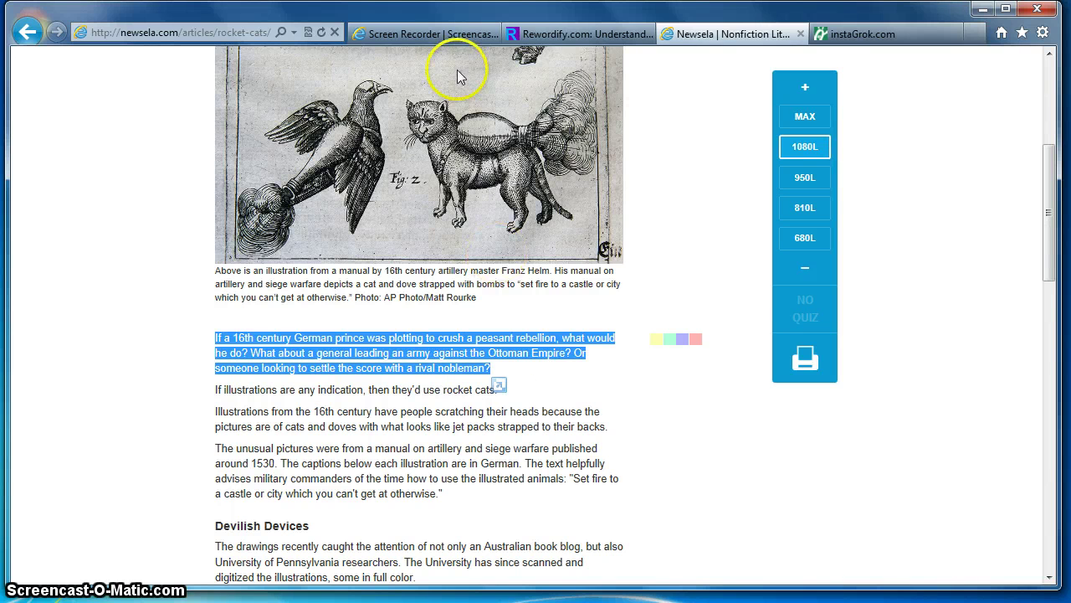
- Switch to Rewordify.com, paste the copied paragraph as the text to simplify, and rewordify it
{"action": "left_click", "coordinate": [542, 37]}
{"action": "left_click", "coordinate": [390, 138]}
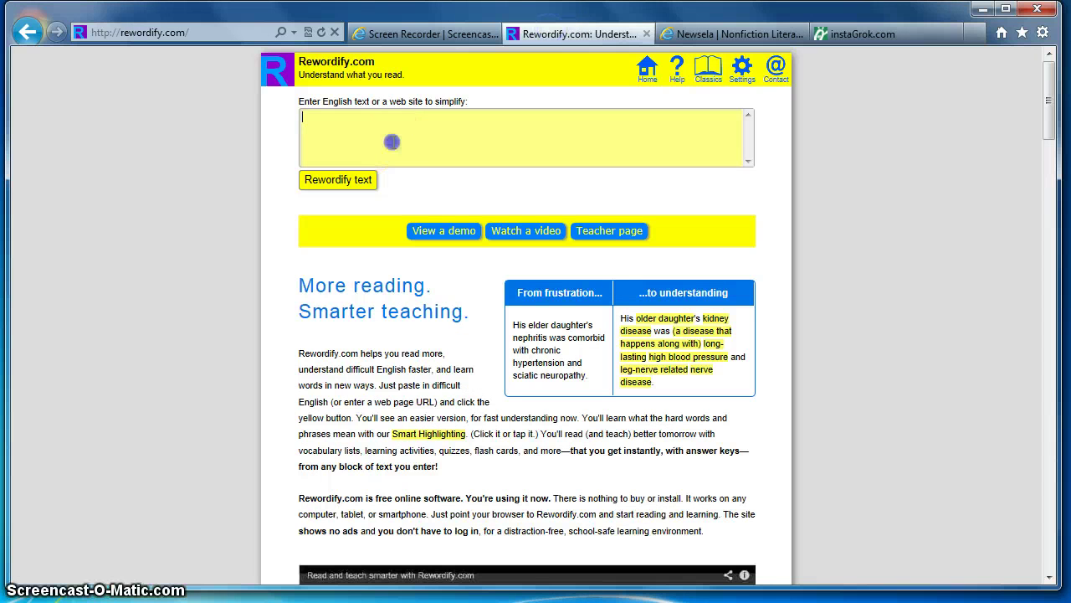
{"action": "key", "text": "ctrl+v"}
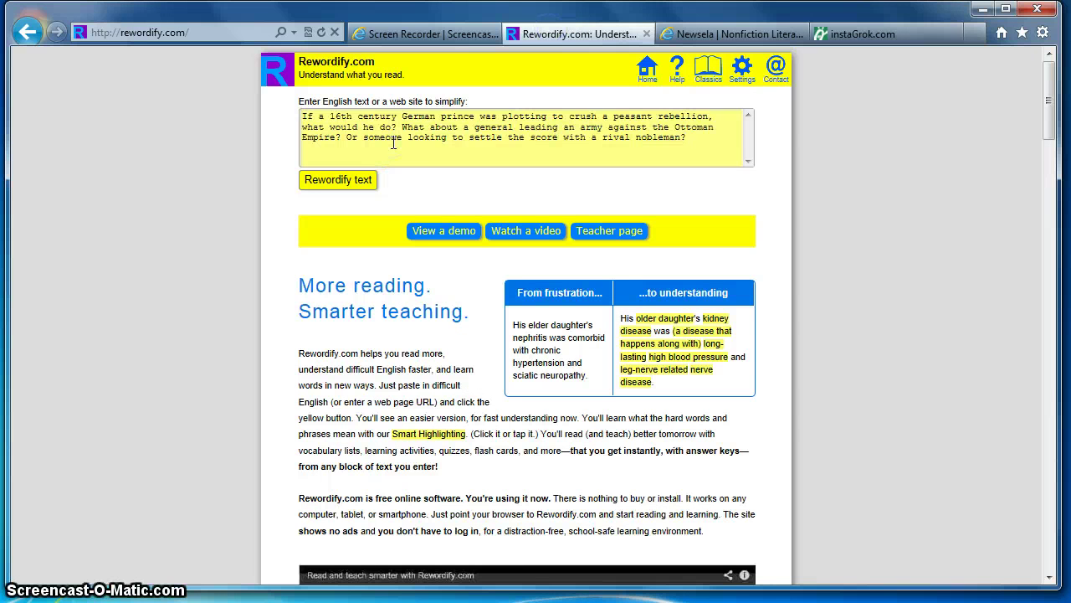
{"action": "left_click", "coordinate": [348, 180]}
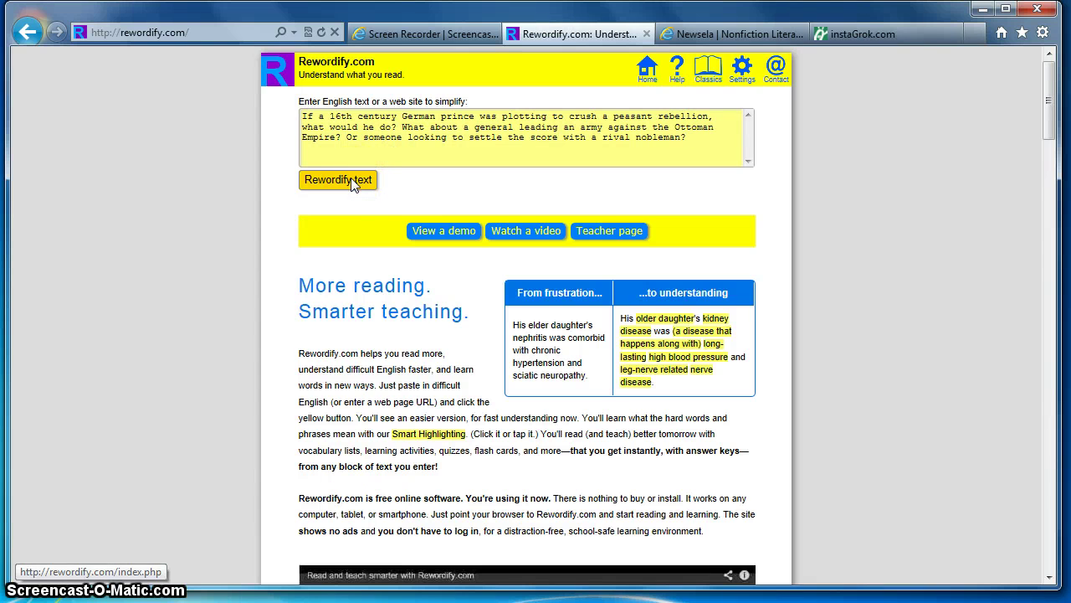
{"action": "left_click", "coordinate": [351, 180]}
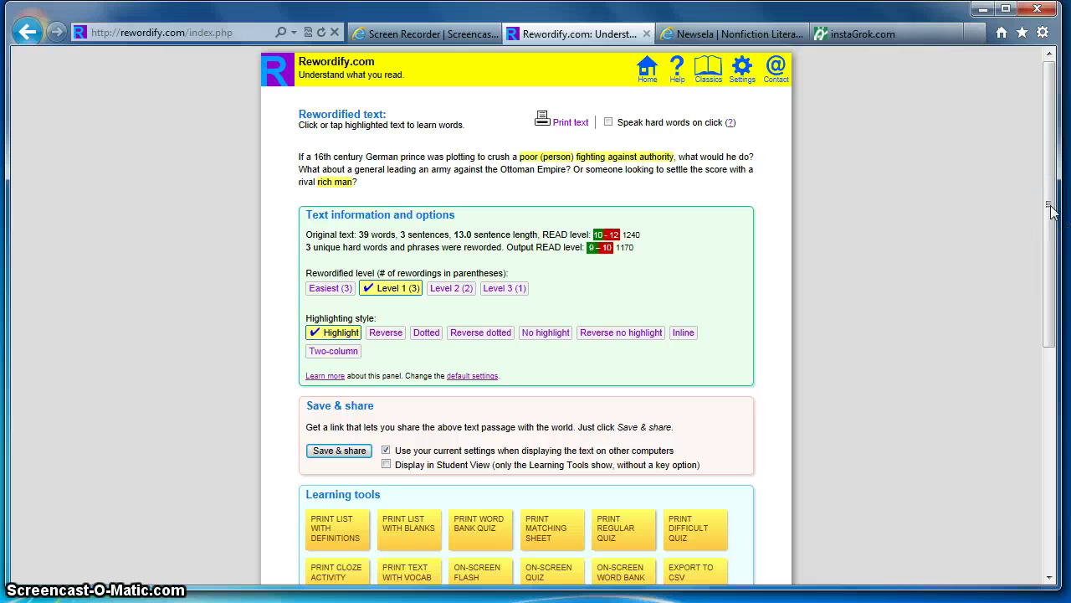
- Review the rewordified passage, its text information and options, and the learning tools beneath it
{"action": "left_click", "coordinate": [946, 144]}
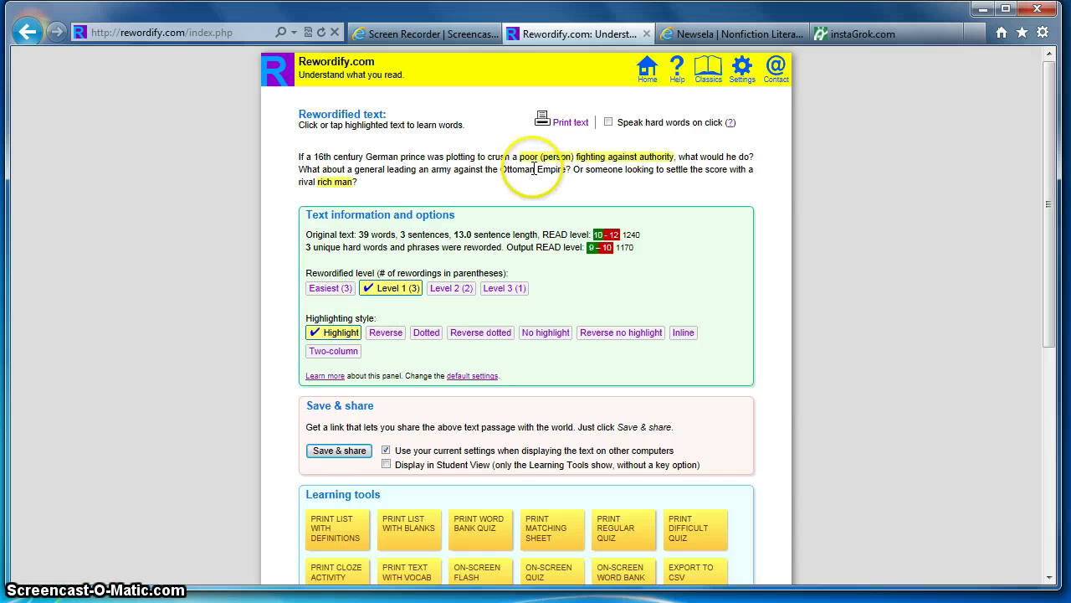
{"action": "mouse_move", "coordinate": [541, 159]}
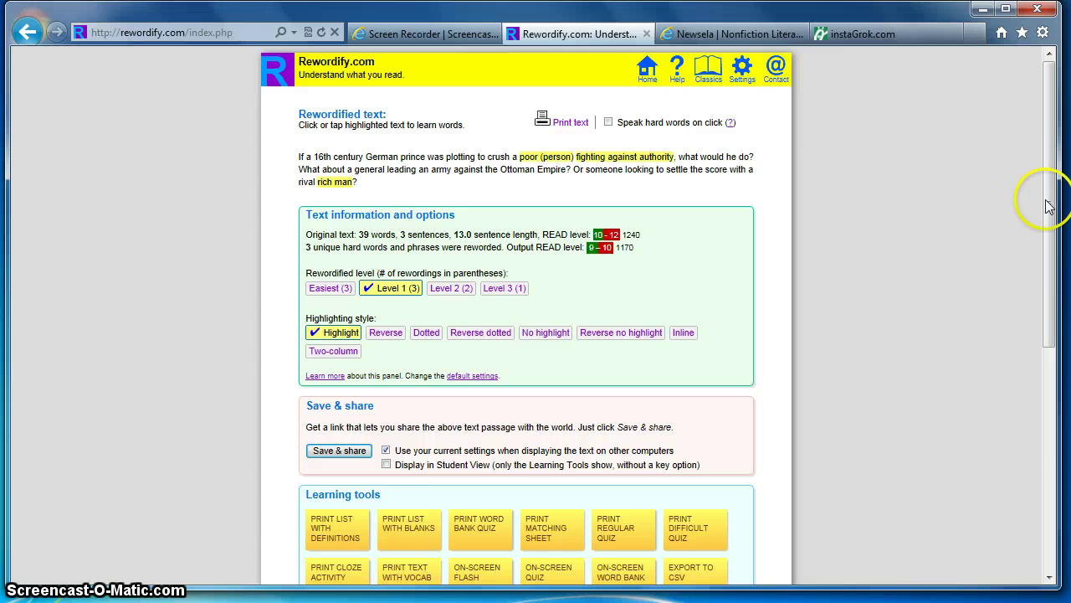
{"action": "left_click_drag", "start_coordinate": [1053, 230], "coordinate": [1052, 260]}
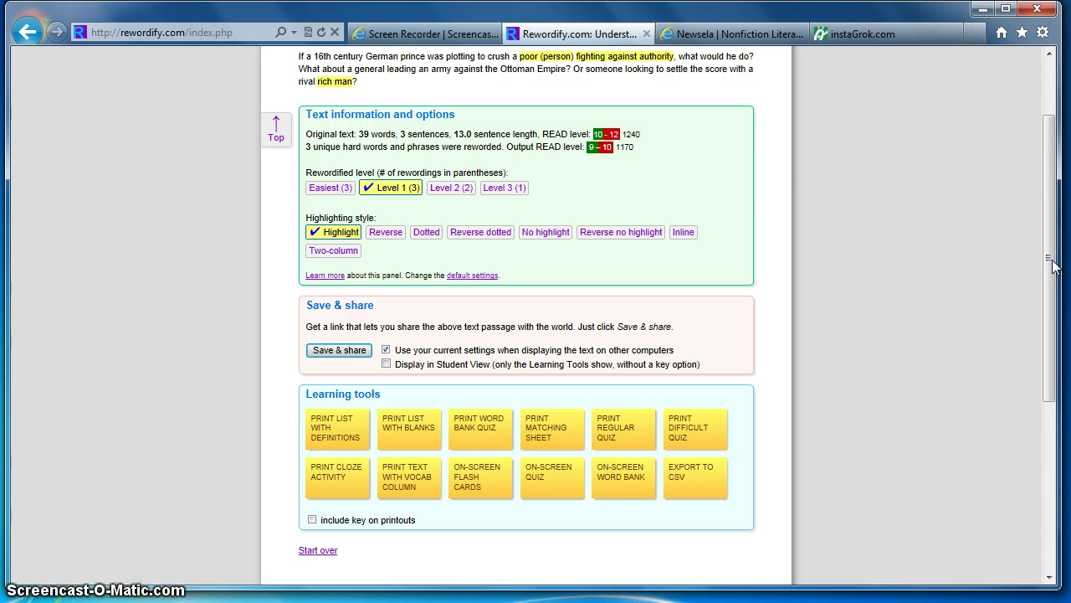
{"action": "left_click", "coordinate": [1052, 262]}
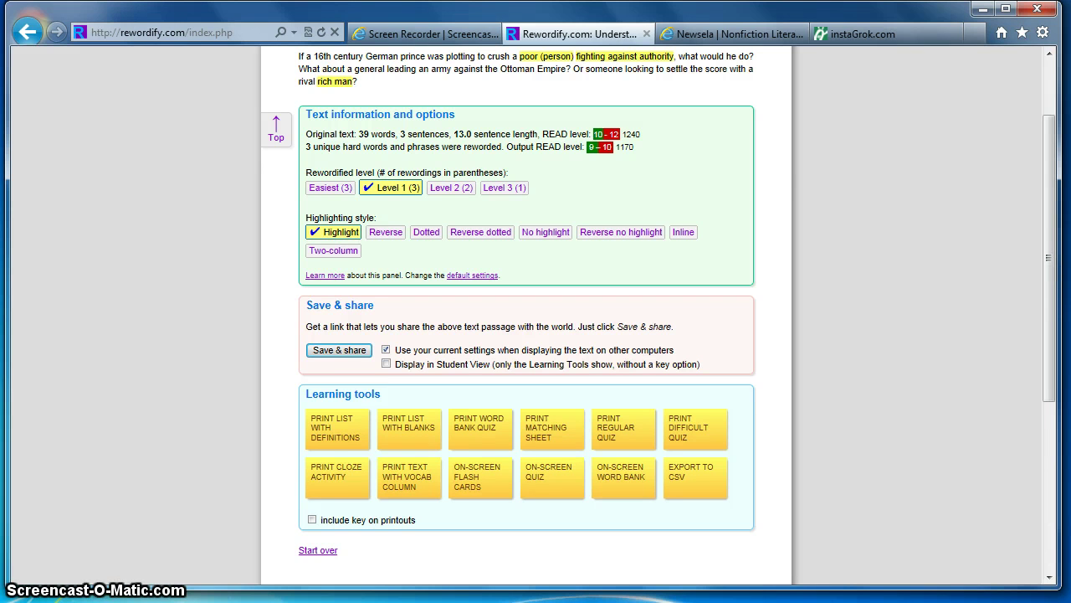
- Switch to instaGrok and generate a concept map for the topic "shakespeare"
{"action": "left_click", "coordinate": [857, 34]}
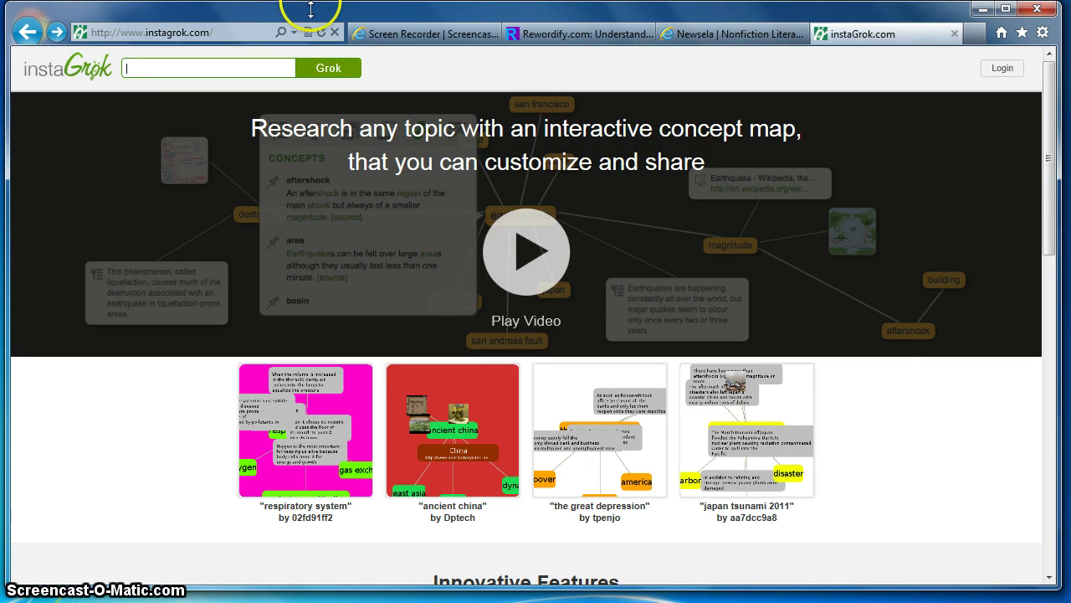
{"action": "left_click", "coordinate": [194, 66]}
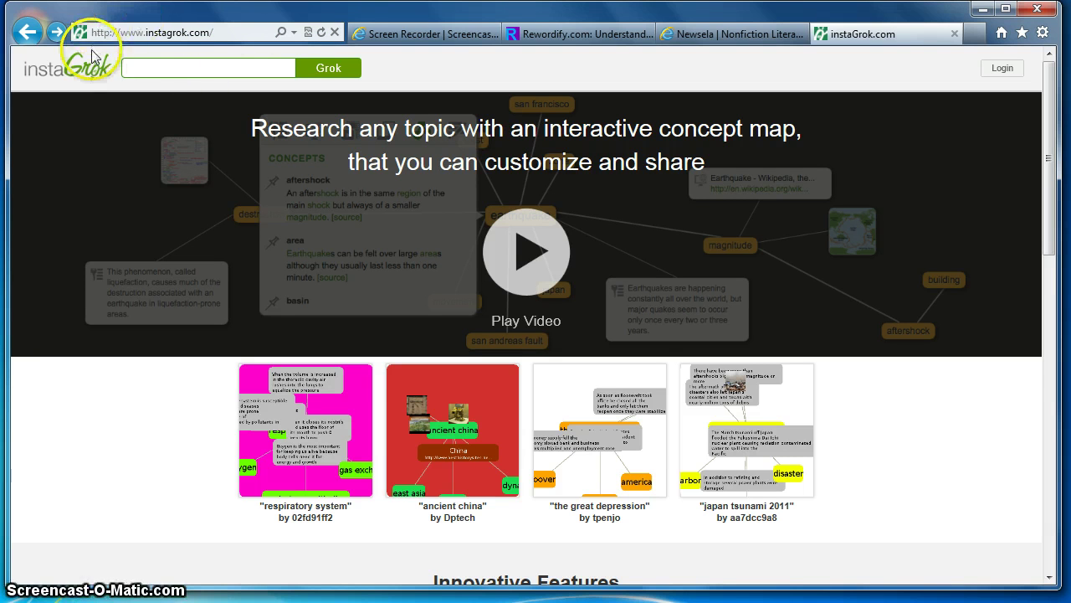
{"action": "left_click", "coordinate": [151, 67]}
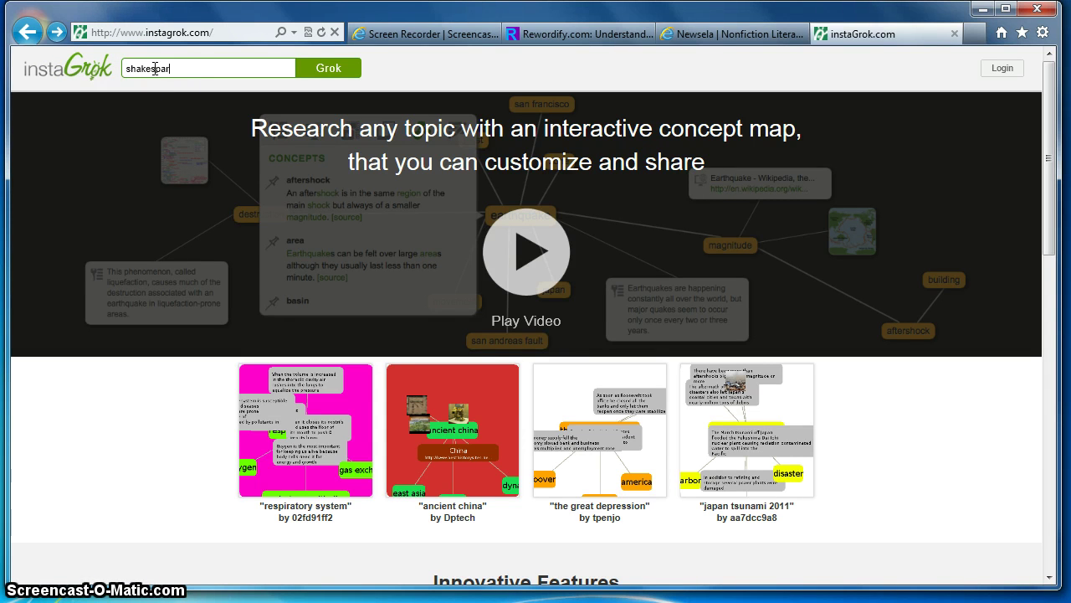
{"action": "type", "text": "shakespa"}
{"action": "key", "text": "BackSpace"}
{"action": "type", "text": "eare"}
{"action": "left_click", "coordinate": [310, 73]}
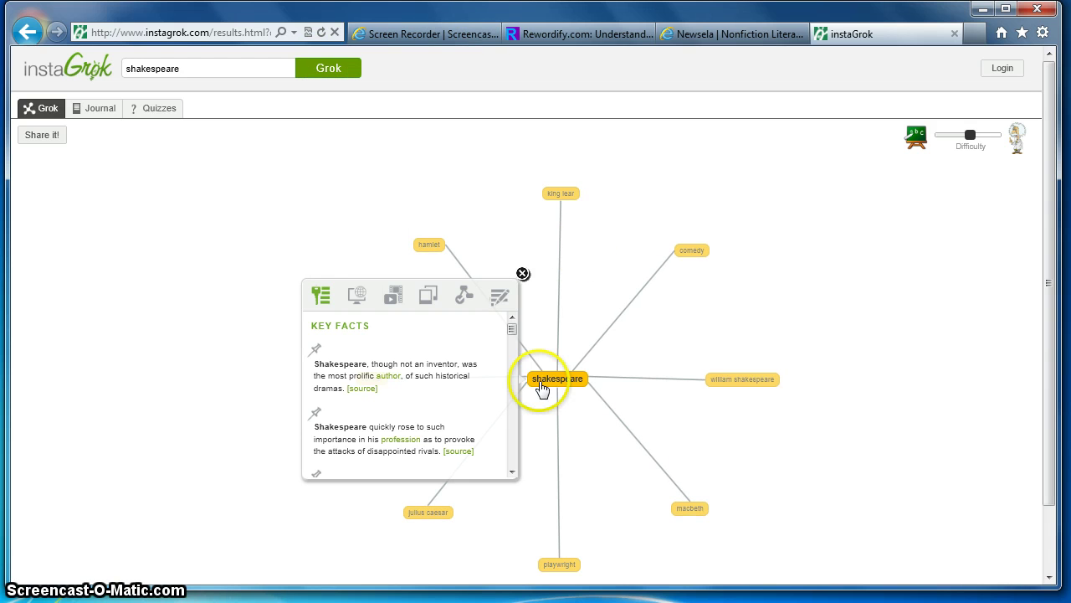
- Expand the "william shakespeare" concept in the map to show its related concepts and key facts
{"action": "left_click", "coordinate": [561, 201]}
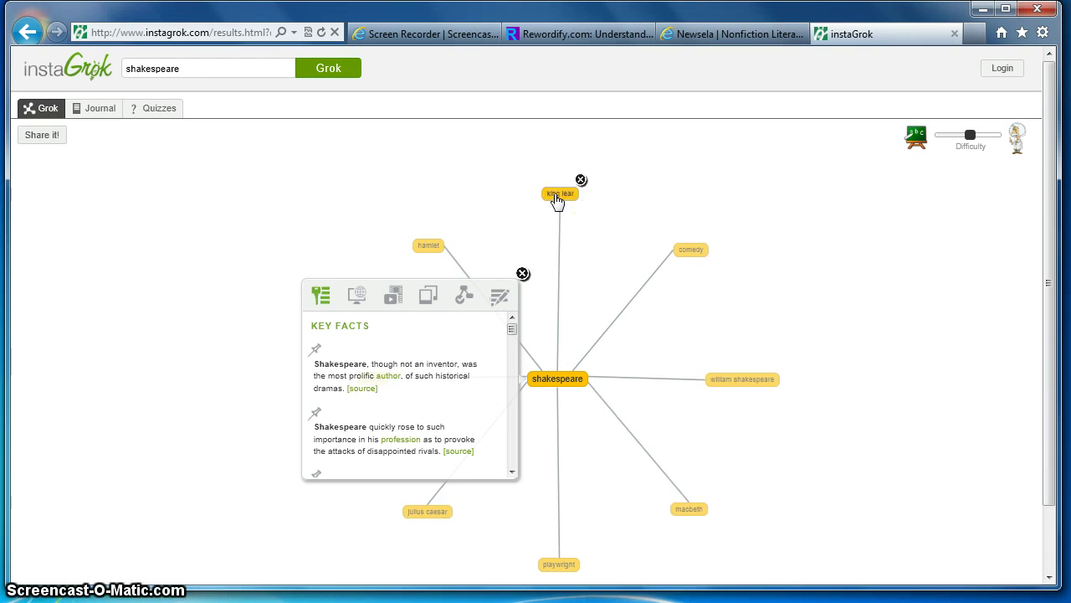
{"action": "left_click", "coordinate": [620, 221]}
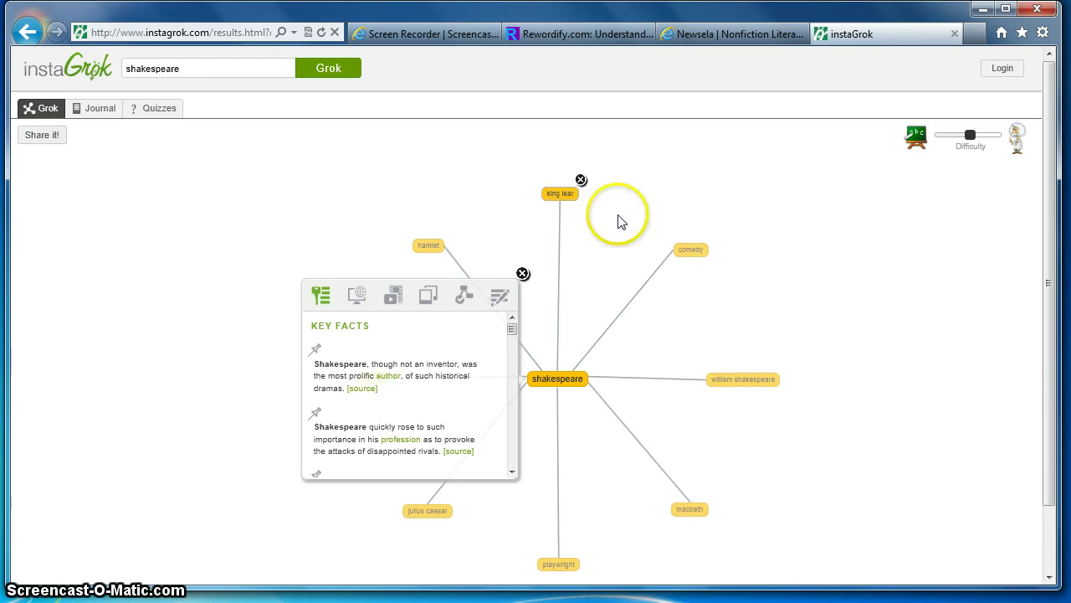
{"action": "left_click", "coordinate": [737, 381]}
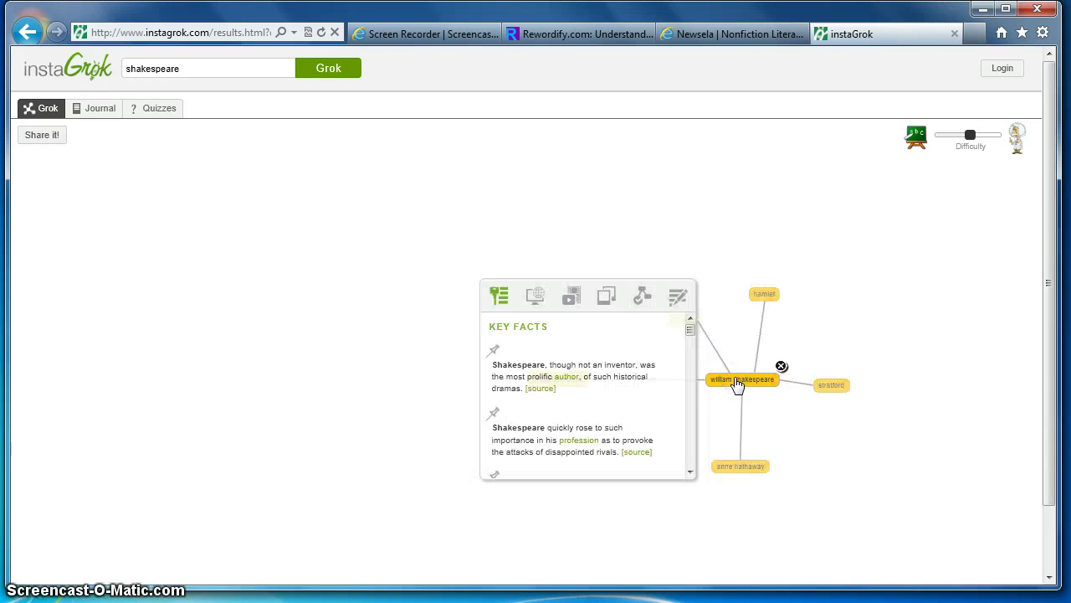
{"action": "left_click", "coordinate": [682, 366]}
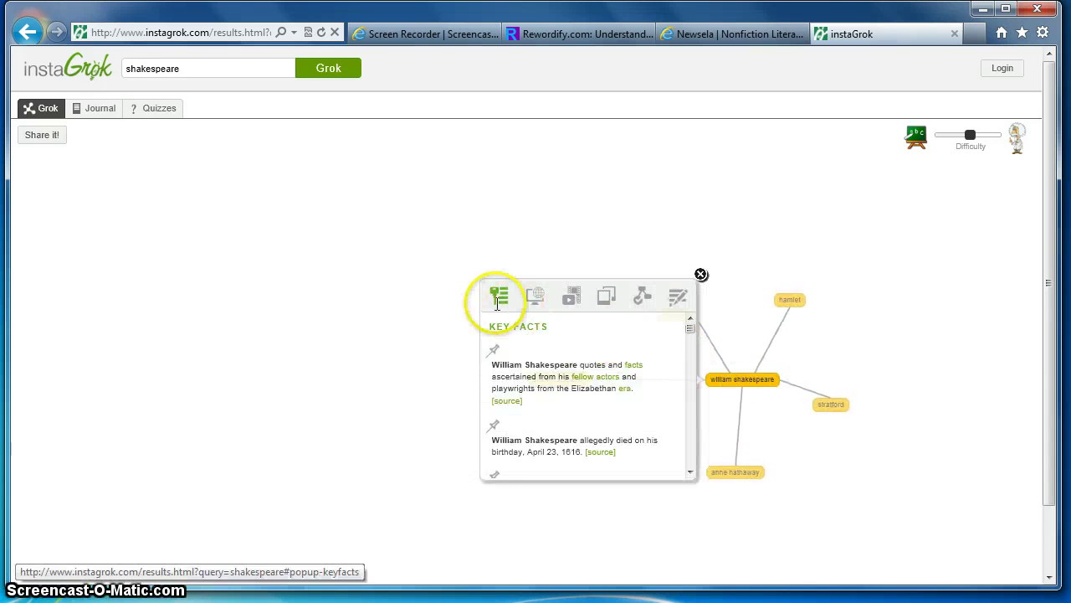
- Browse the websites, videos, images, concepts and notes for "william shakespeare", and close its information box
{"action": "left_click", "coordinate": [534, 300]}
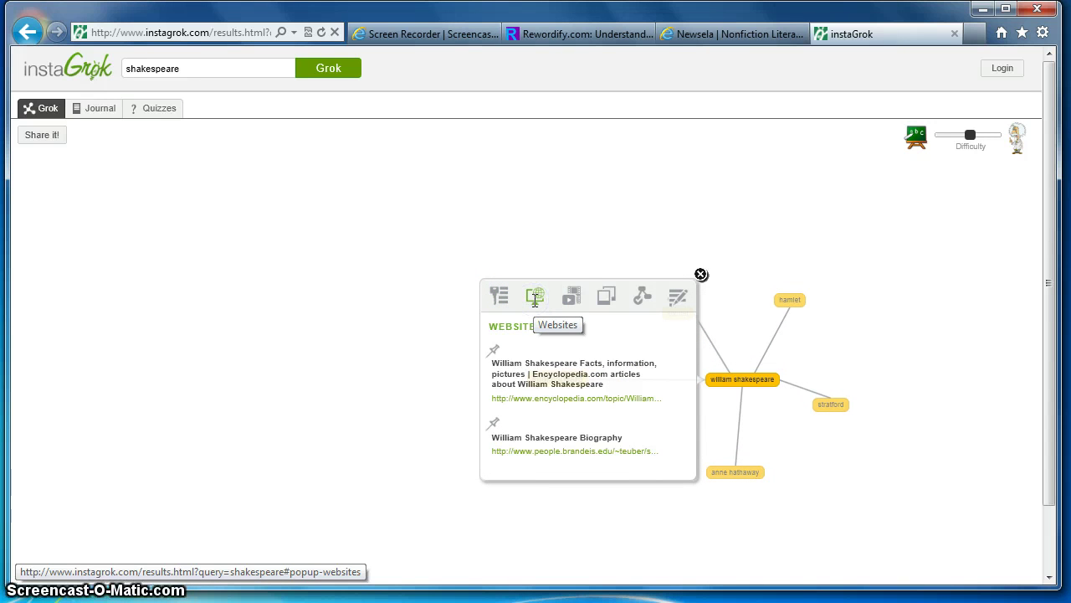
{"action": "left_click", "coordinate": [567, 306]}
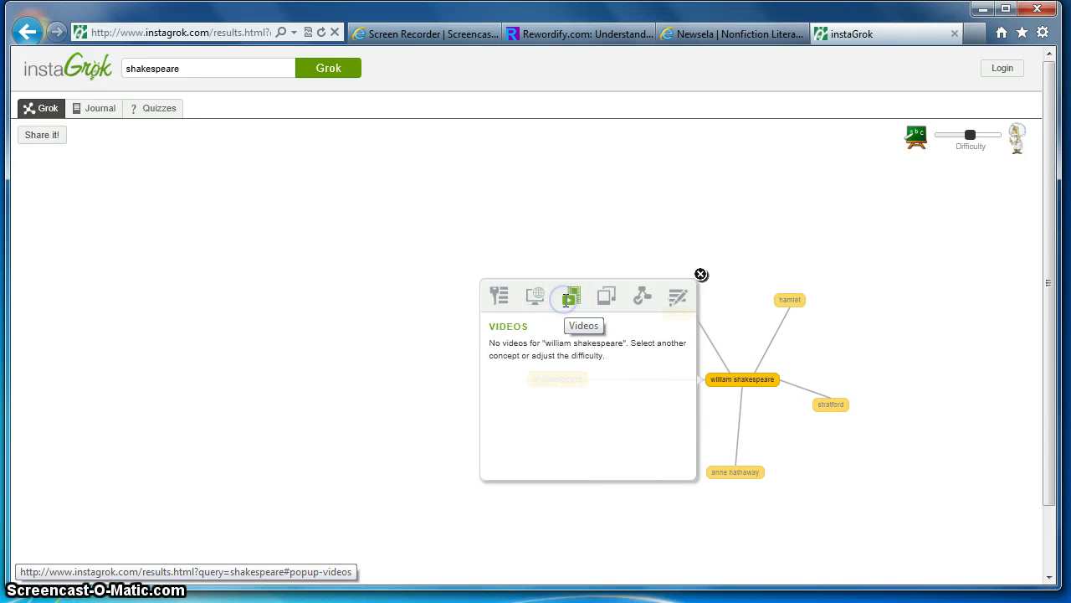
{"action": "left_click", "coordinate": [606, 301]}
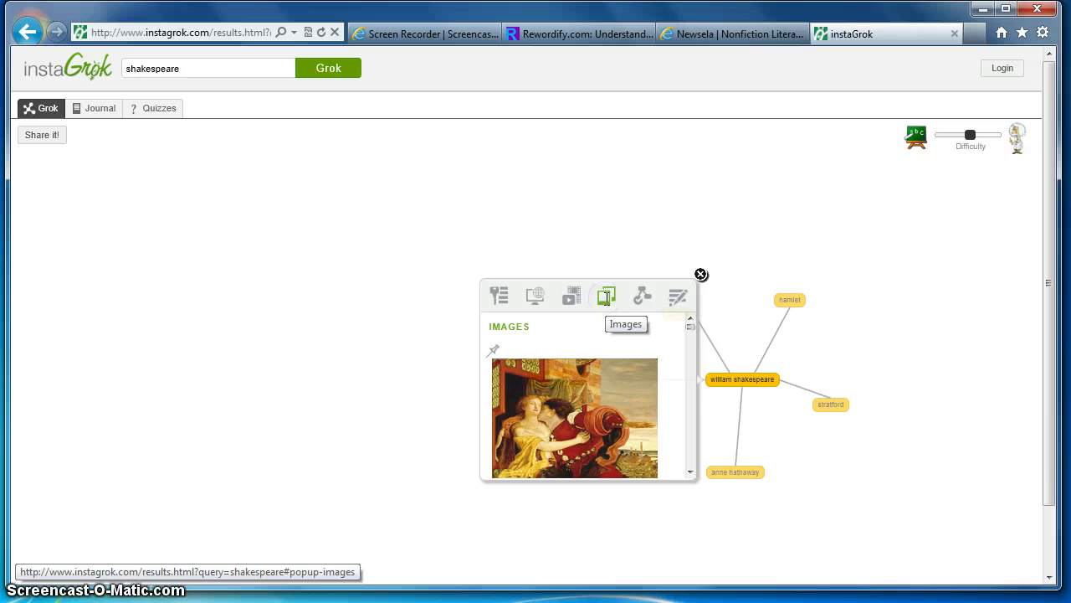
{"action": "left_click", "coordinate": [641, 301]}
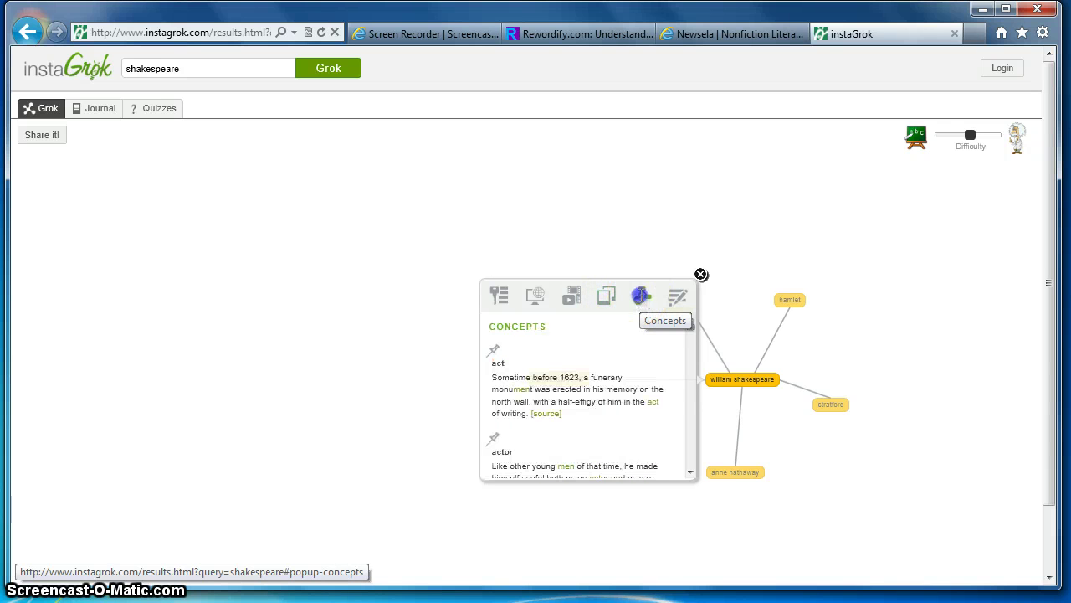
{"action": "left_click", "coordinate": [677, 307]}
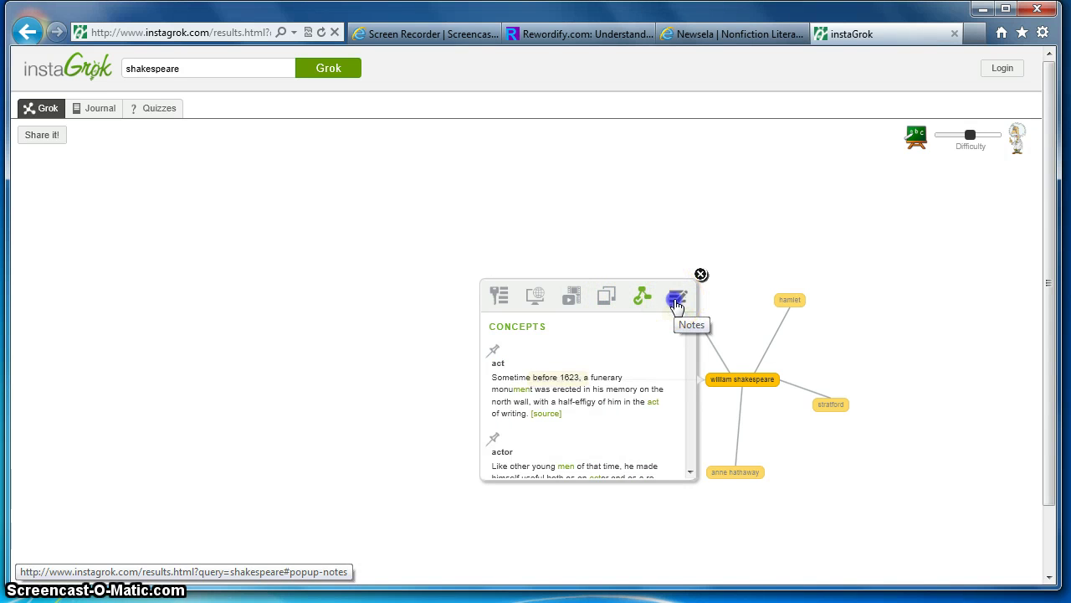
{"action": "left_click", "coordinate": [556, 350]}
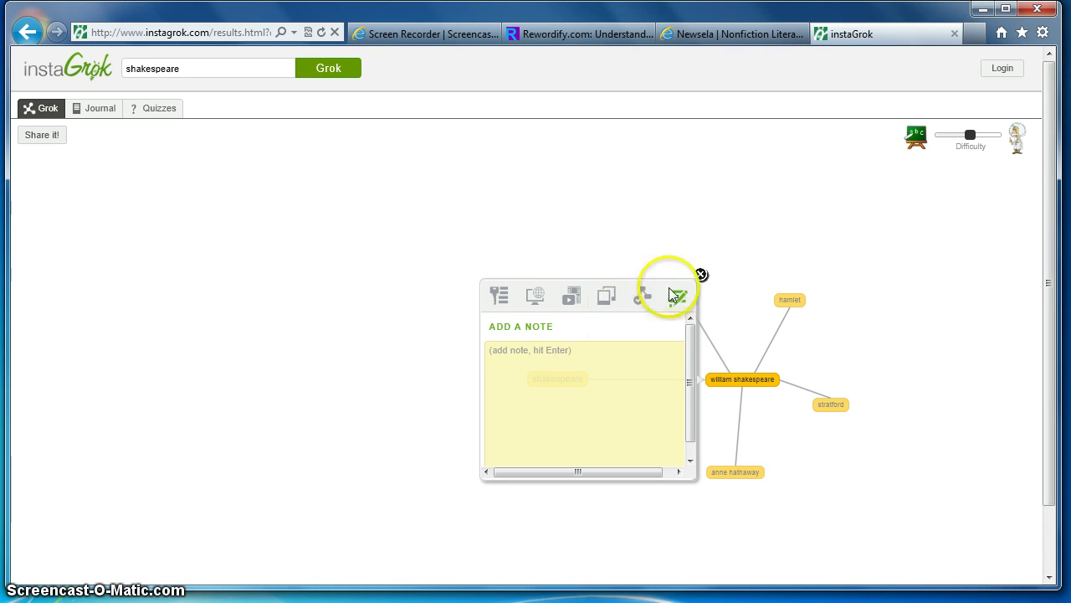
{"action": "left_click", "coordinate": [701, 275]}
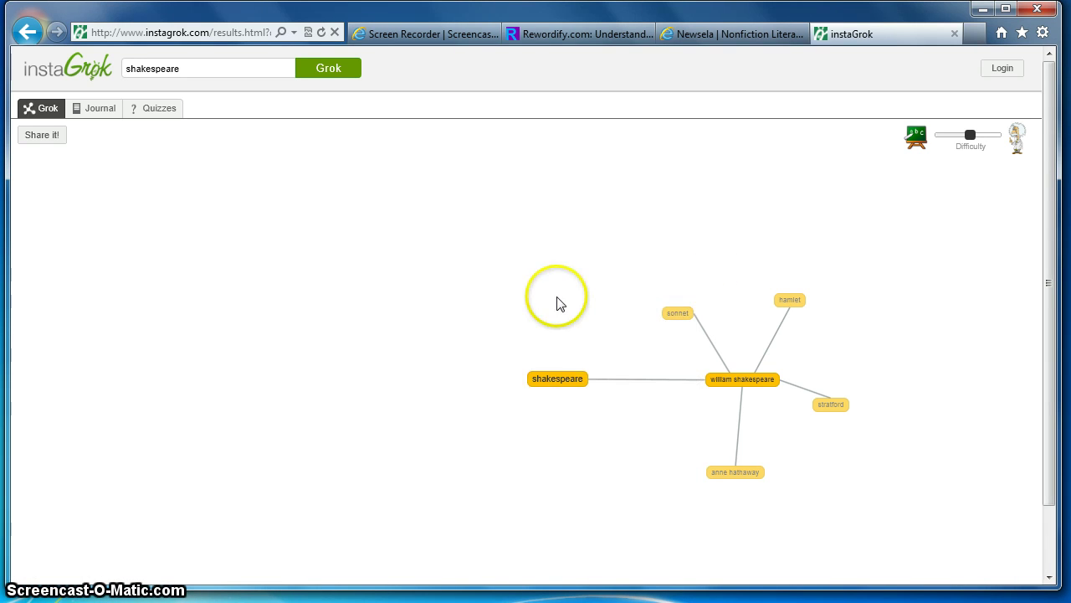
- Return the concept map to the main "shakespeare" topic and open its quizzes
{"action": "left_click", "coordinate": [554, 380]}
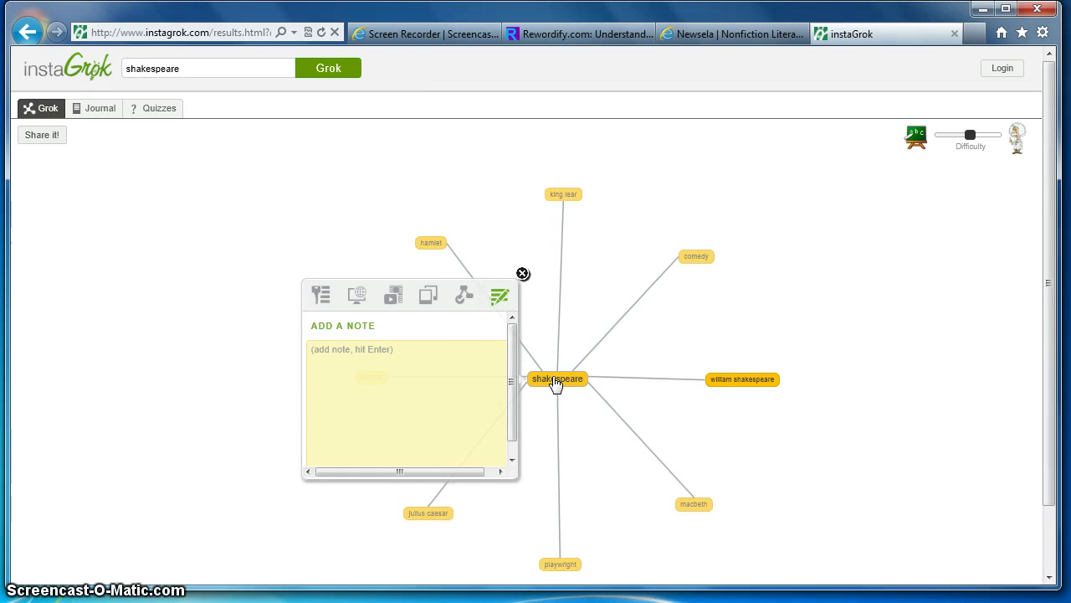
{"action": "left_click", "coordinate": [470, 208]}
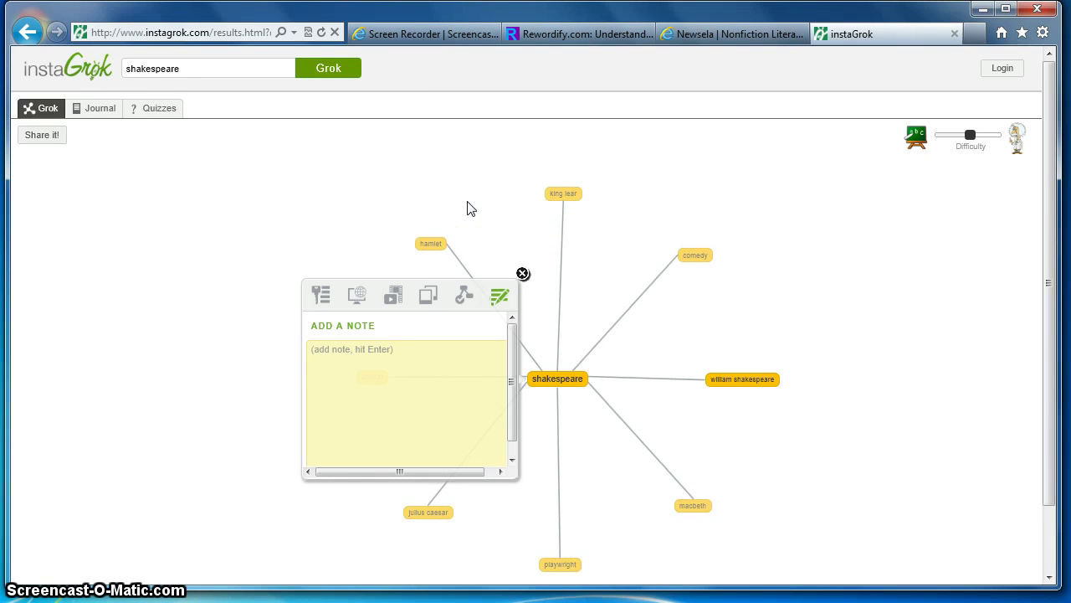
{"action": "left_click", "coordinate": [153, 111]}
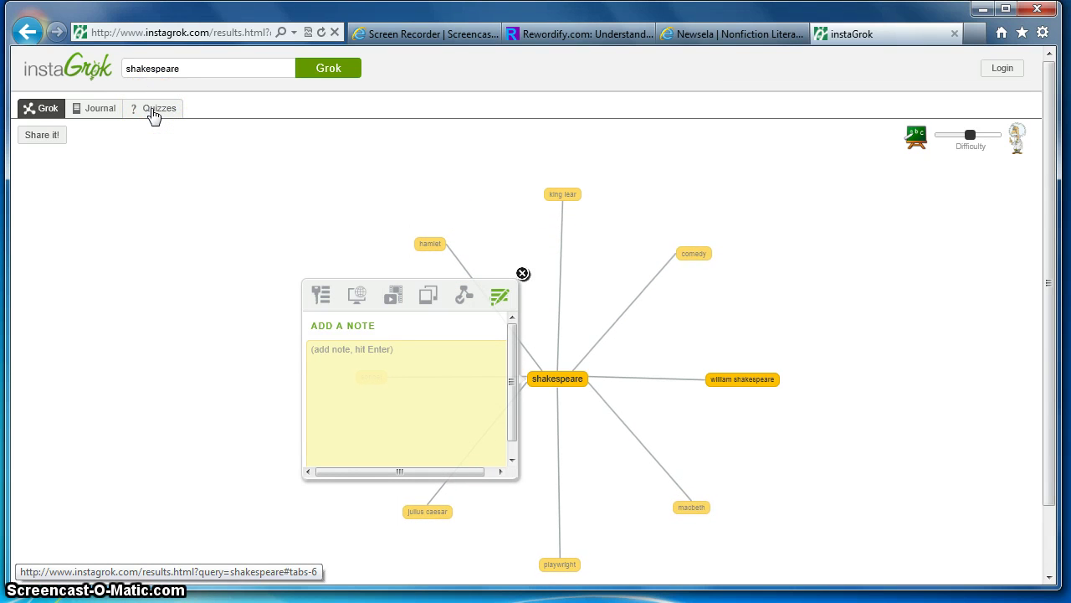